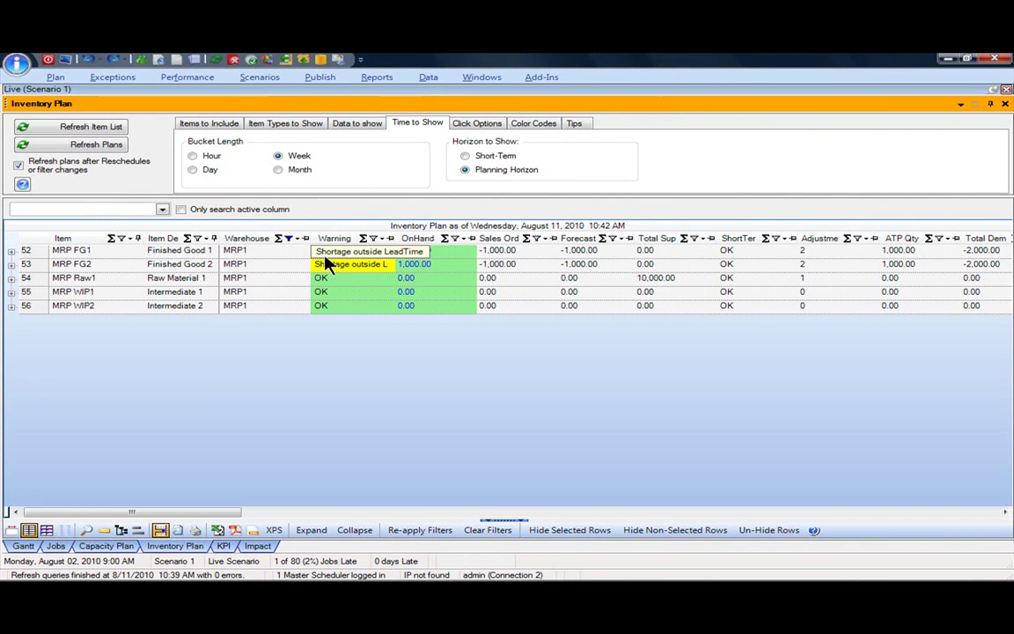
Review the weekly inventory plans of MRP FG1 and MRP Raw1, including the reason for MRP Raw1's inventory adjustments.
left_click(12, 252)
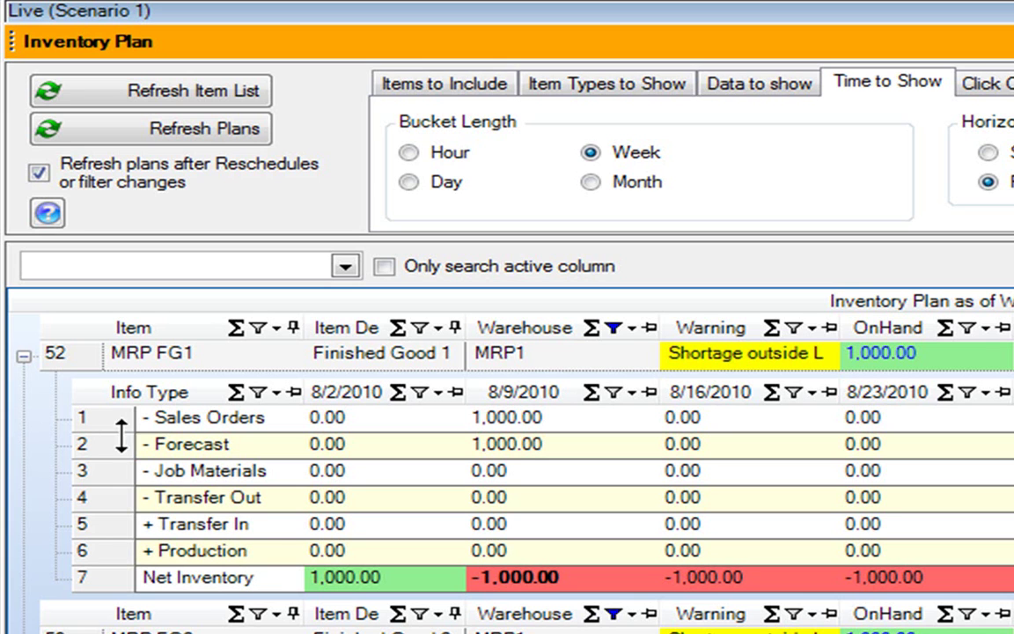
left_click(22, 357)
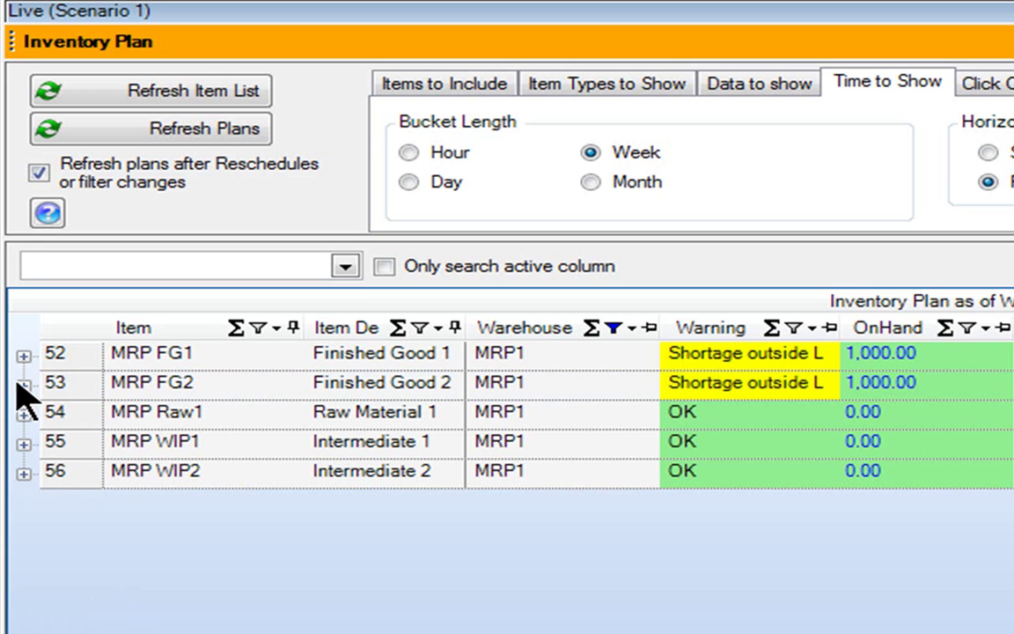
left_click(24, 414)
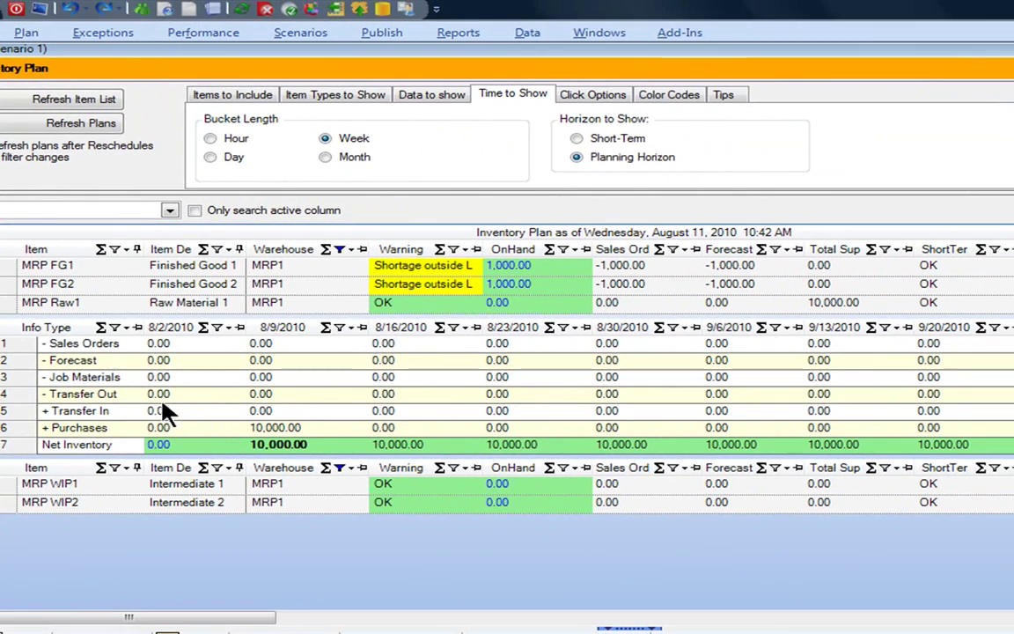
double_click(68, 307)
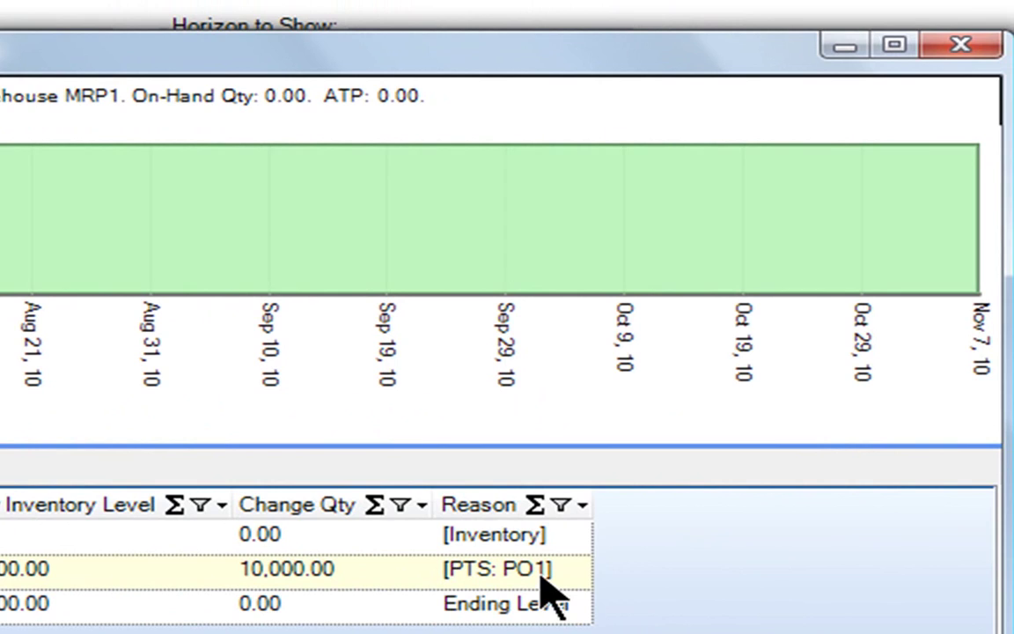
left_click(959, 46)
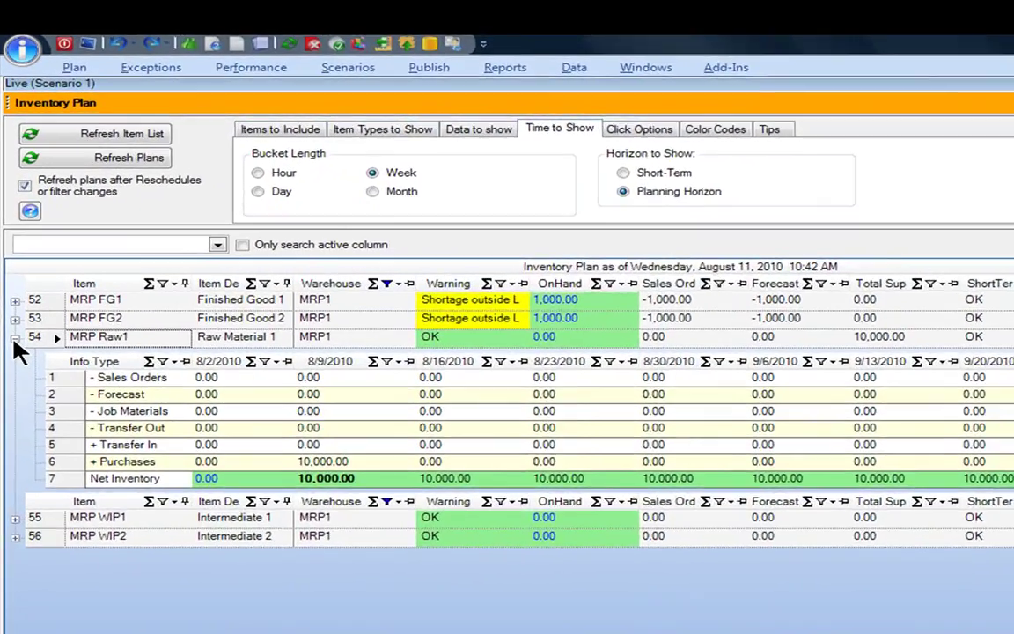
left_click(10, 279)
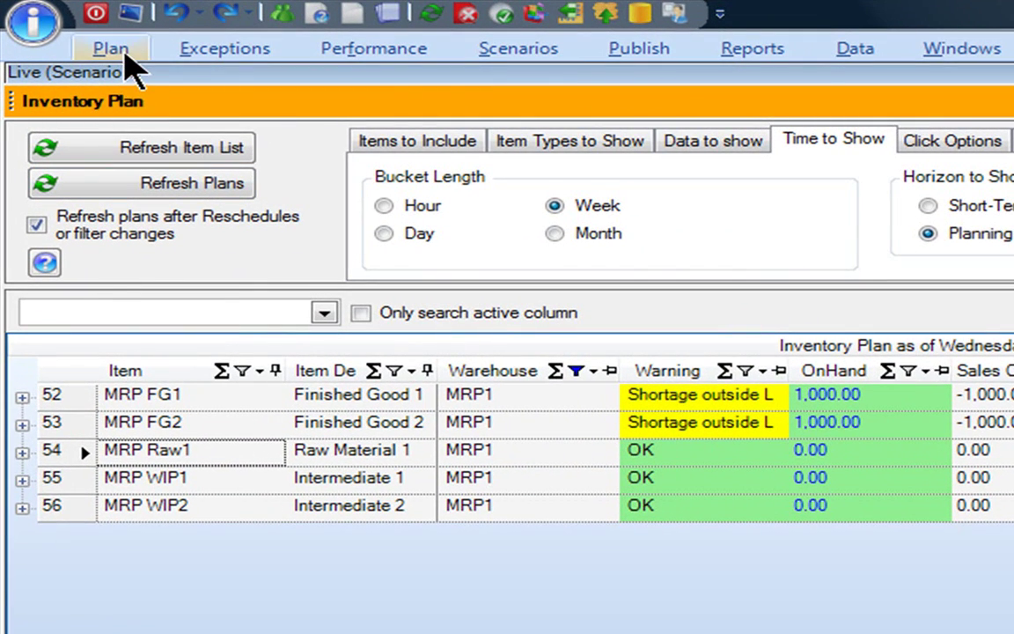
Optimize the schedule with Express MRP generating jobs for material requirements, preserving Firm and Plant Stable Span jobs, and save the settings.
left_click(126, 53)
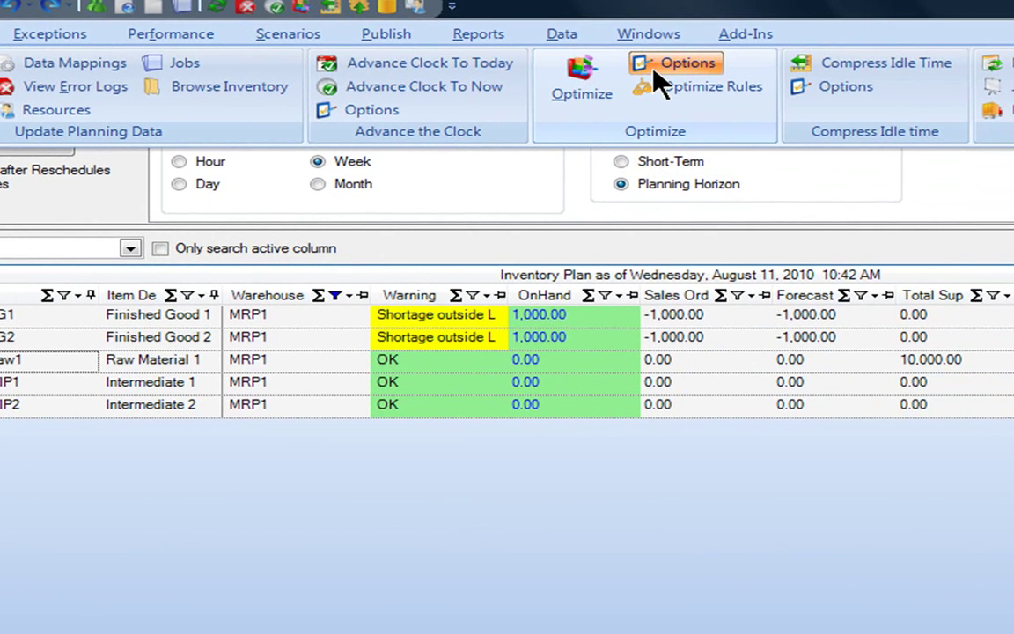
left_click(653, 70)
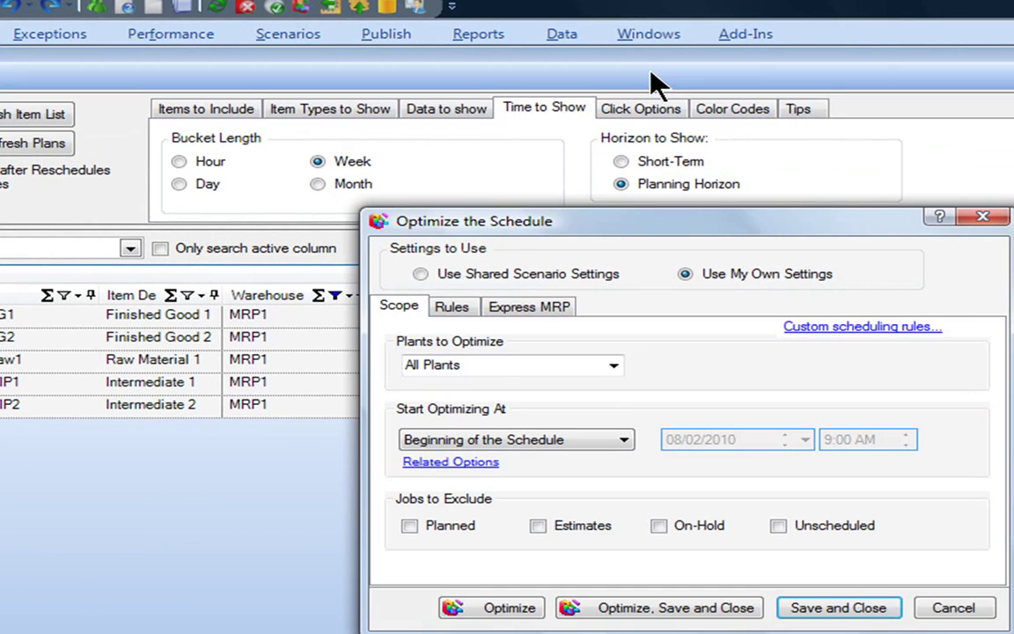
left_click(557, 315)
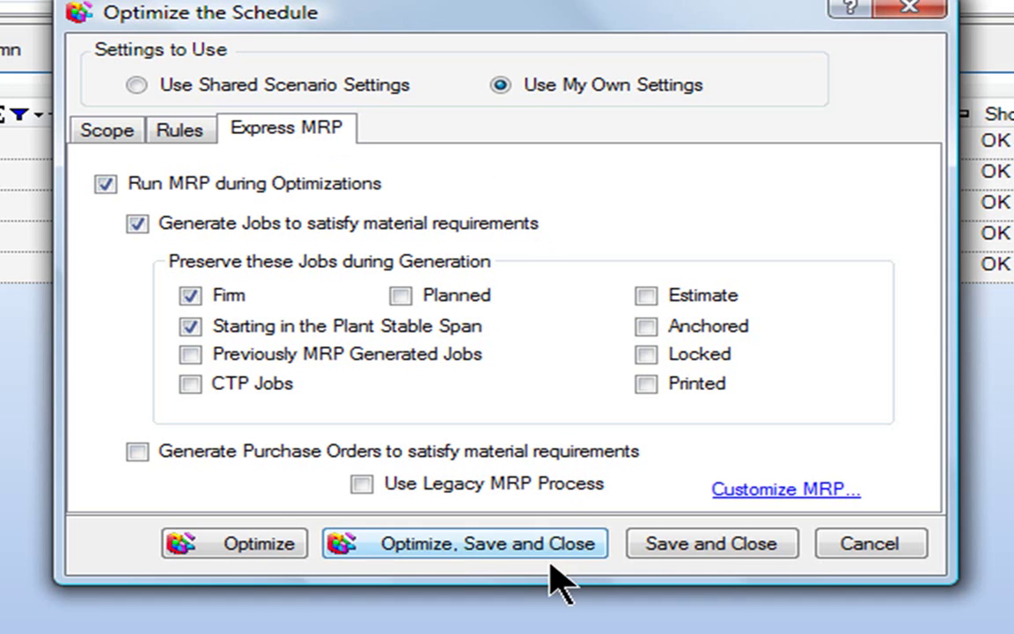
left_click(428, 557)
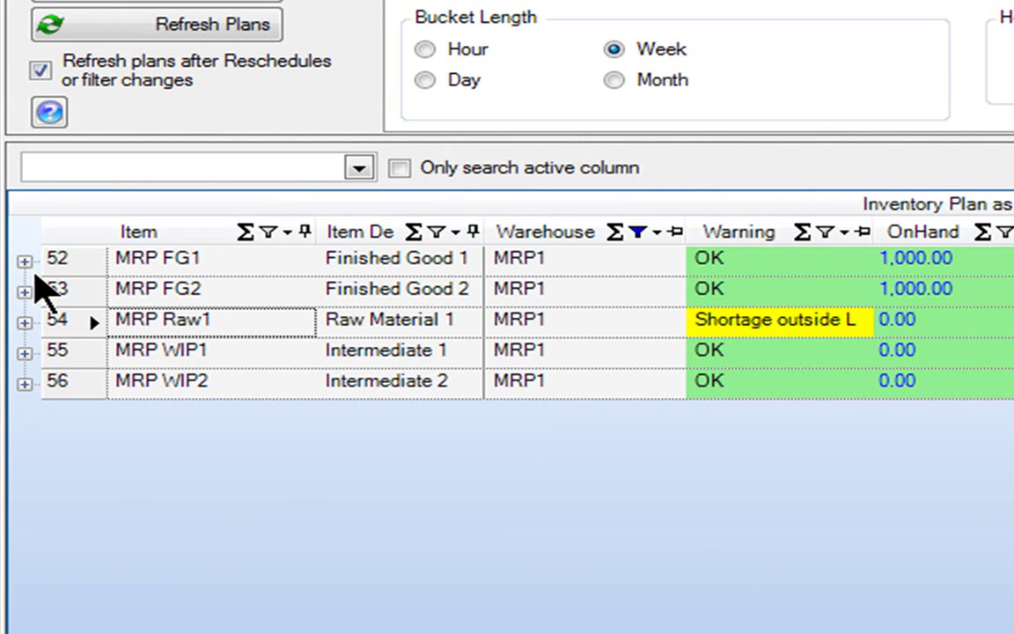
Review the weekly inventory plans of MRP FG1 and MRP WIP1 after the optimization.
left_click(24, 262)
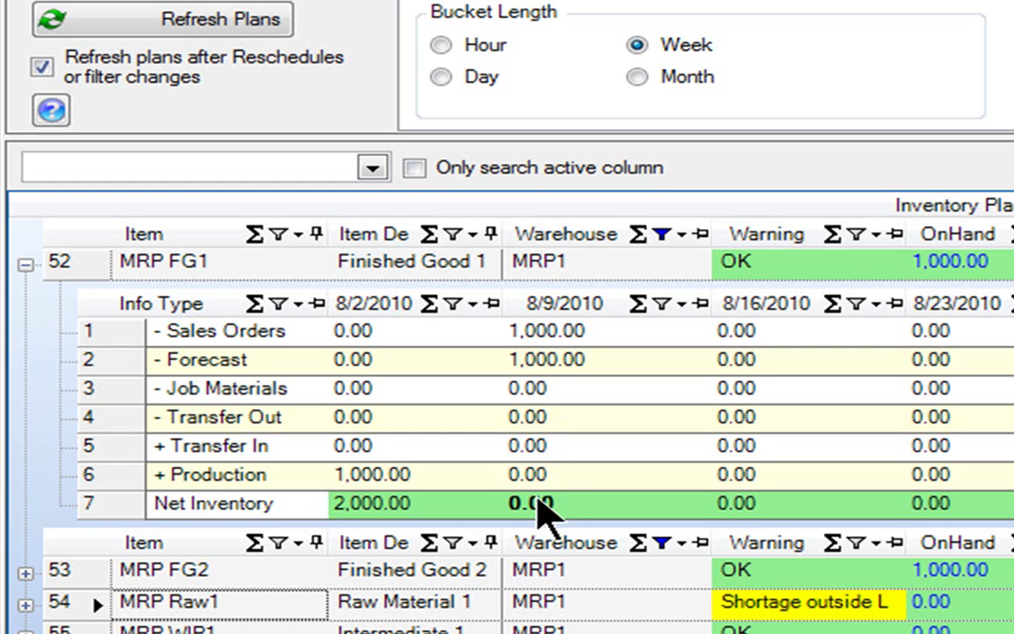
left_click(24, 263)
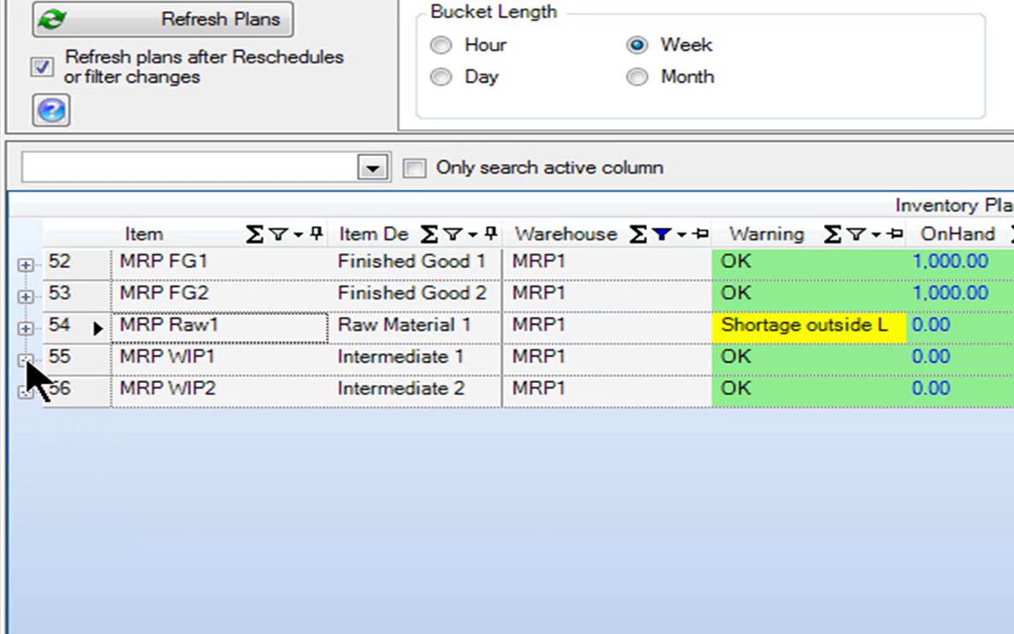
left_click(26, 359)
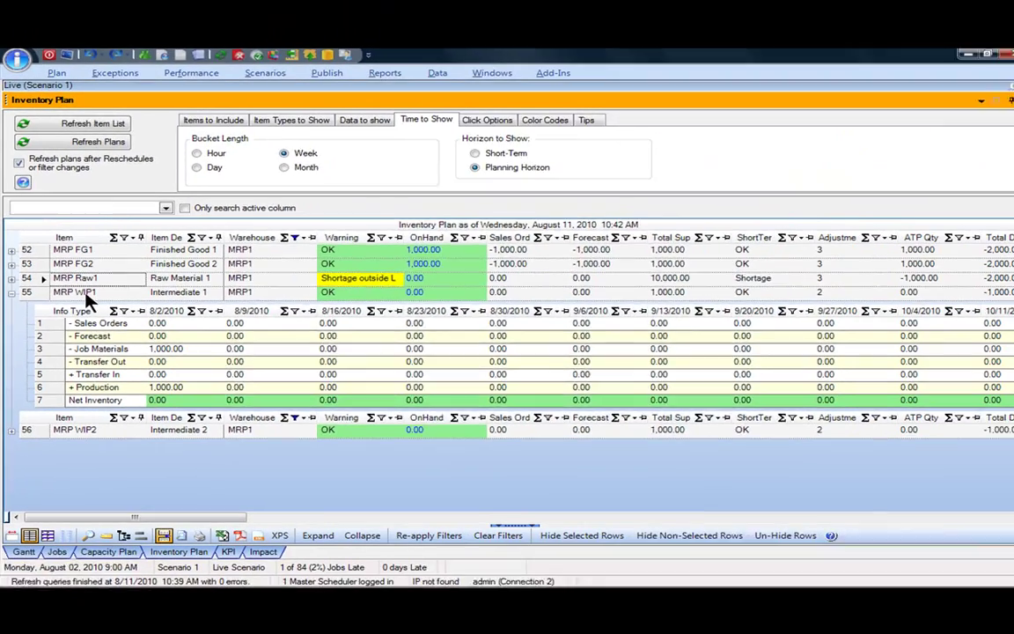
Inspect the Job Product and Job Material rows in MRP WIP1's inventory details, widening the window to show the need dates.
double_click(223, 324)
left_click(340, 319)
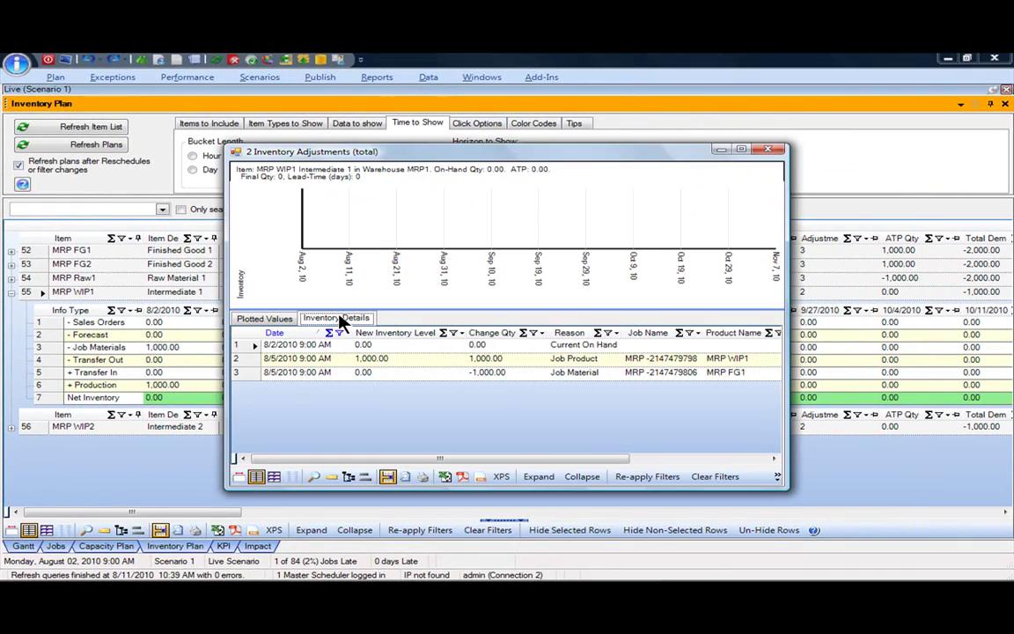
left_click_drag(786, 387, 953, 393)
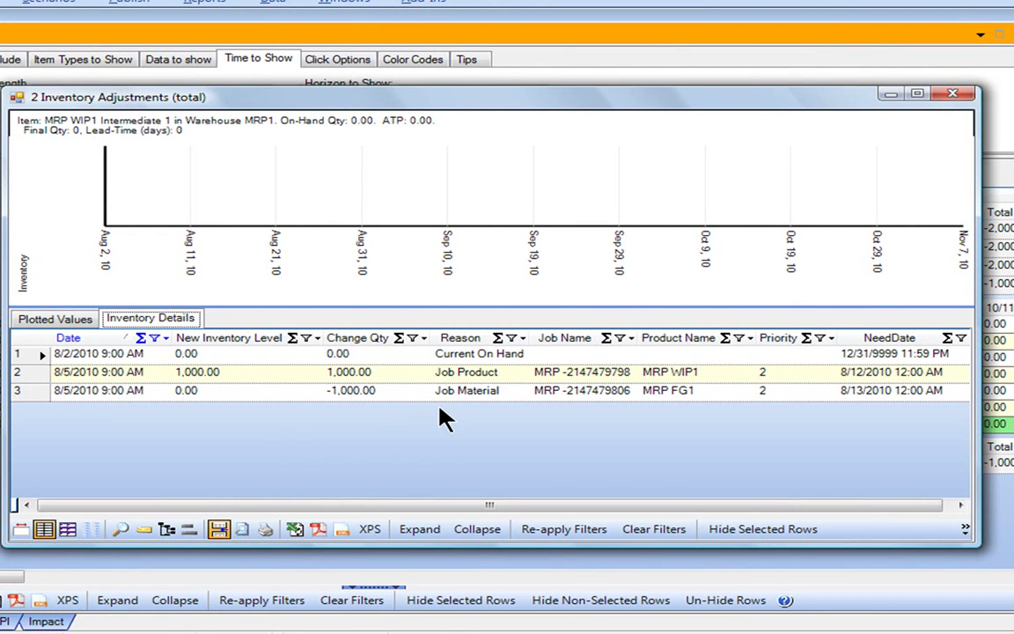
left_click(27, 373)
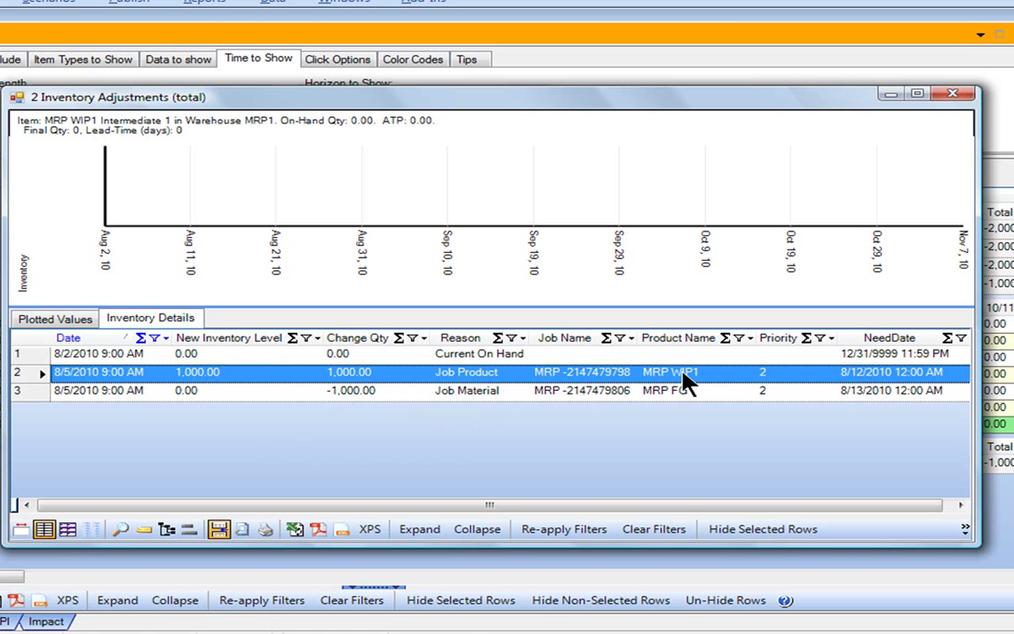
left_click(25, 396)
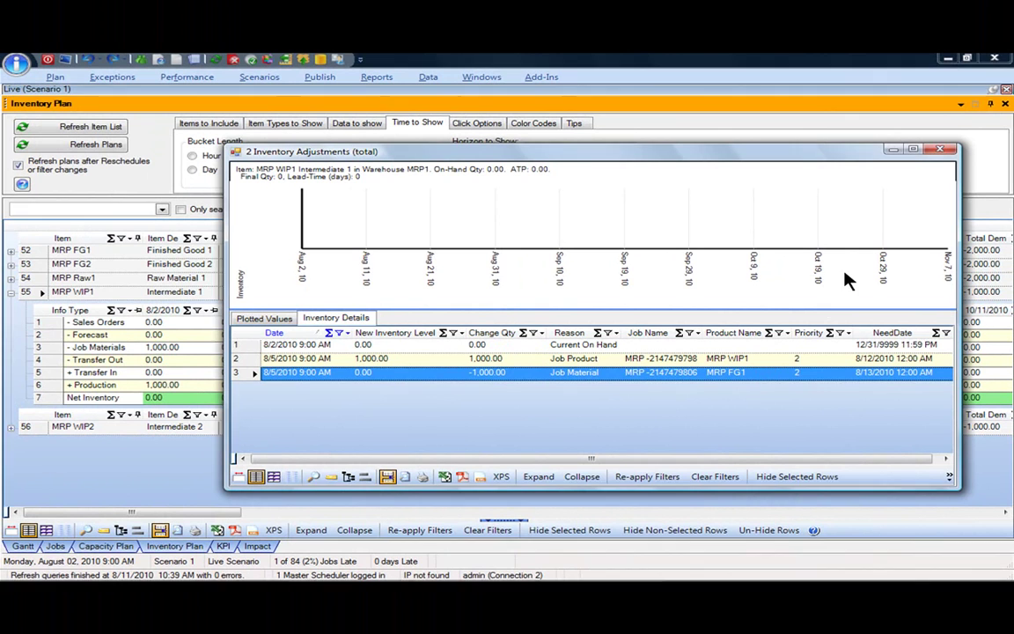
left_click(940, 149)
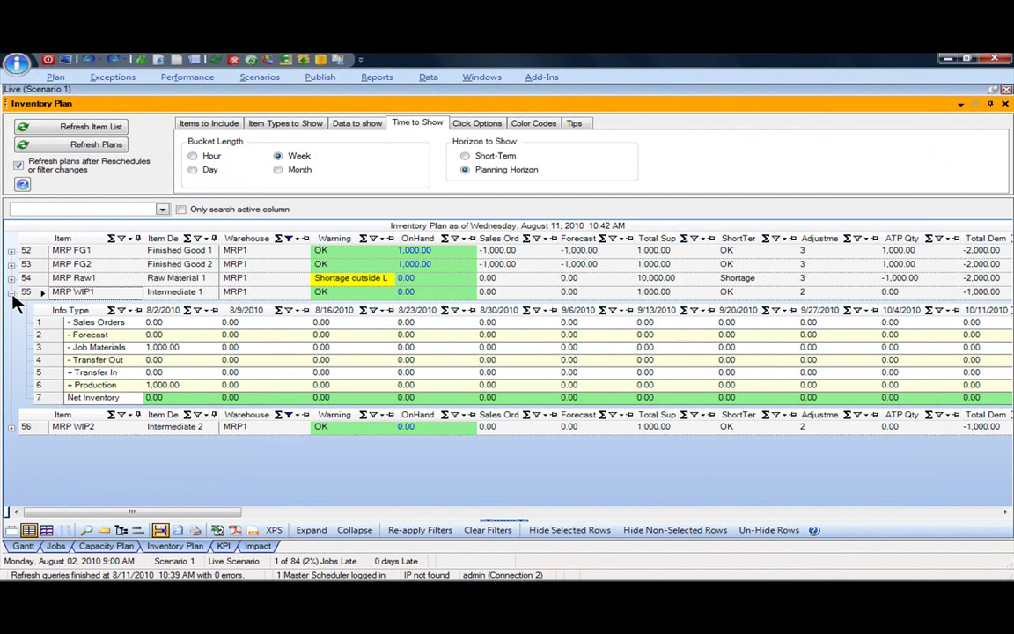
Show the MRP Plant Gantt and trace the material link from the MRP WIP2 job on MRP Line1.
left_click(24, 547)
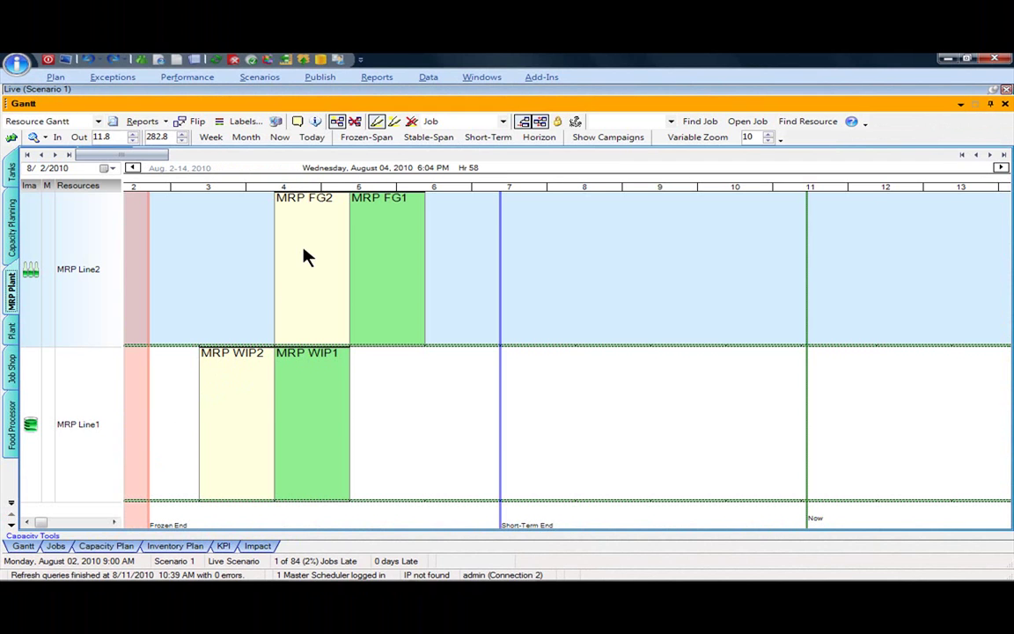
left_click(238, 396)
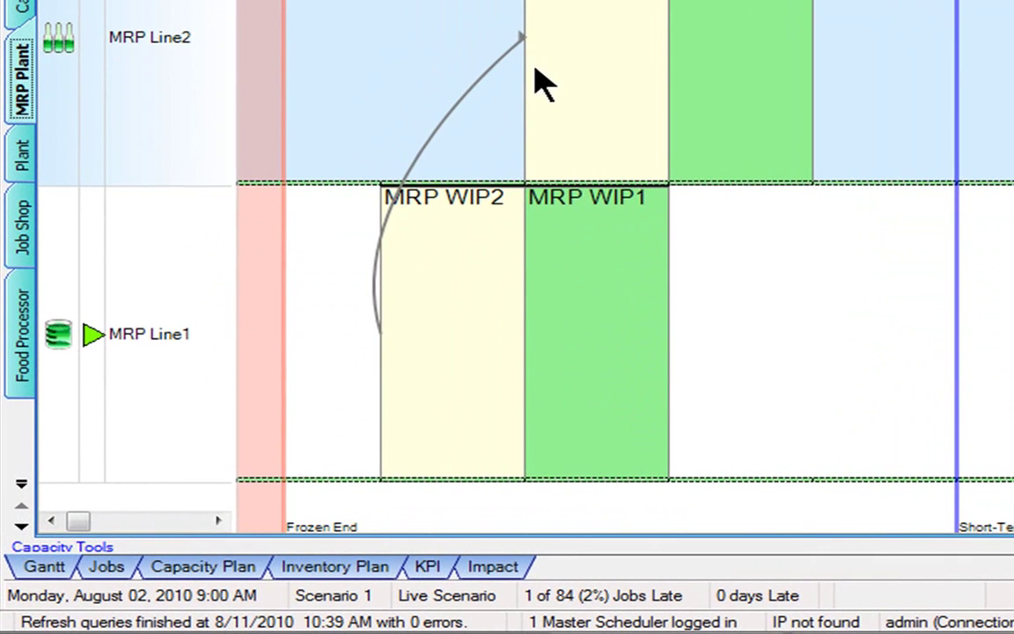
Return to the inventory plan and examine the weekly job materials, purchases and net inventory of MRP Raw1.
left_click(335, 568)
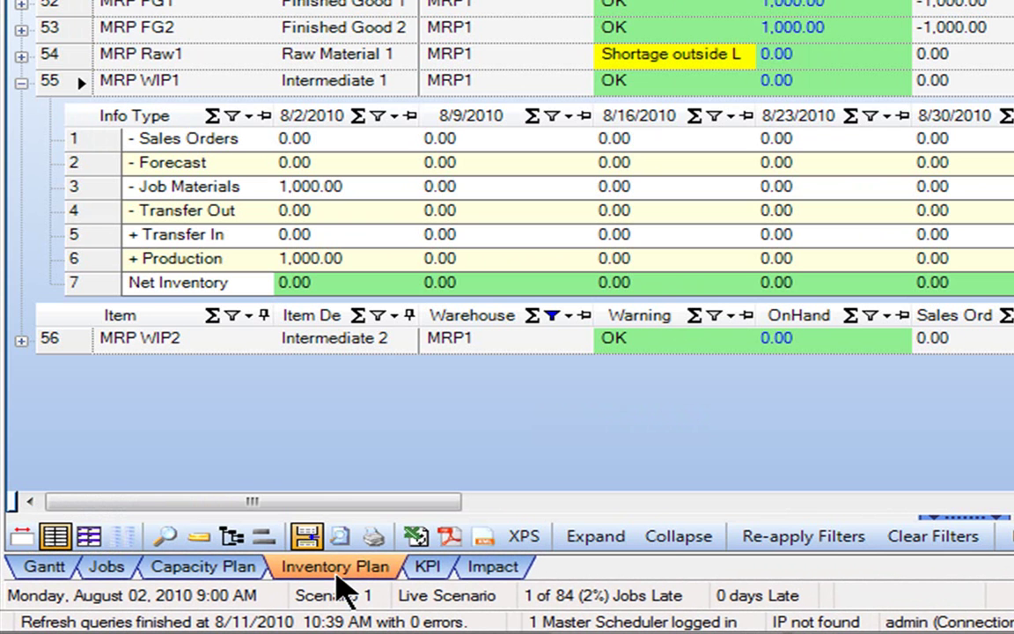
left_click(22, 82)
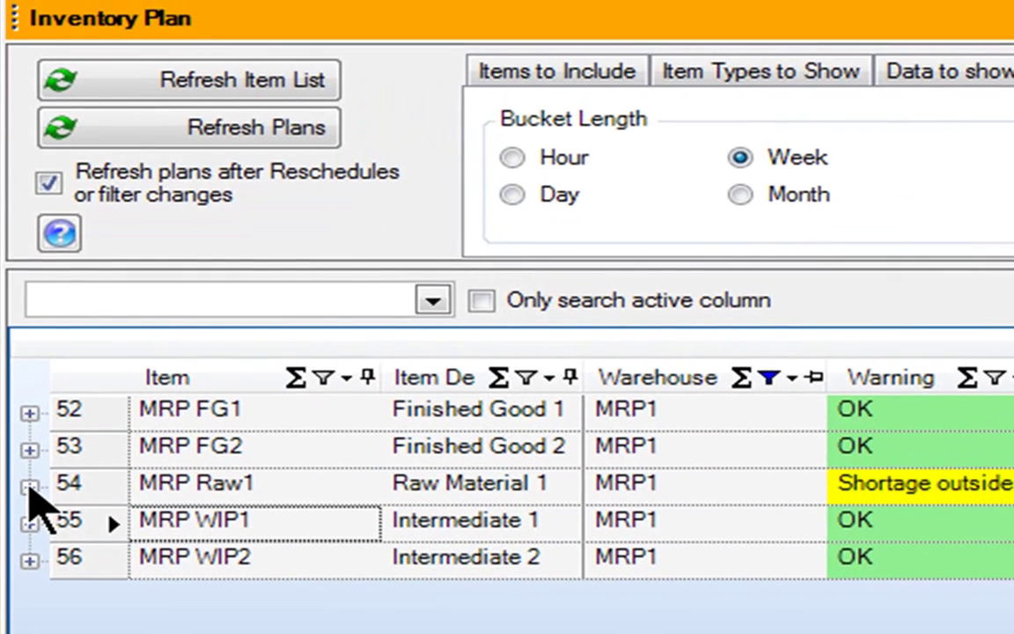
left_click(21, 56)
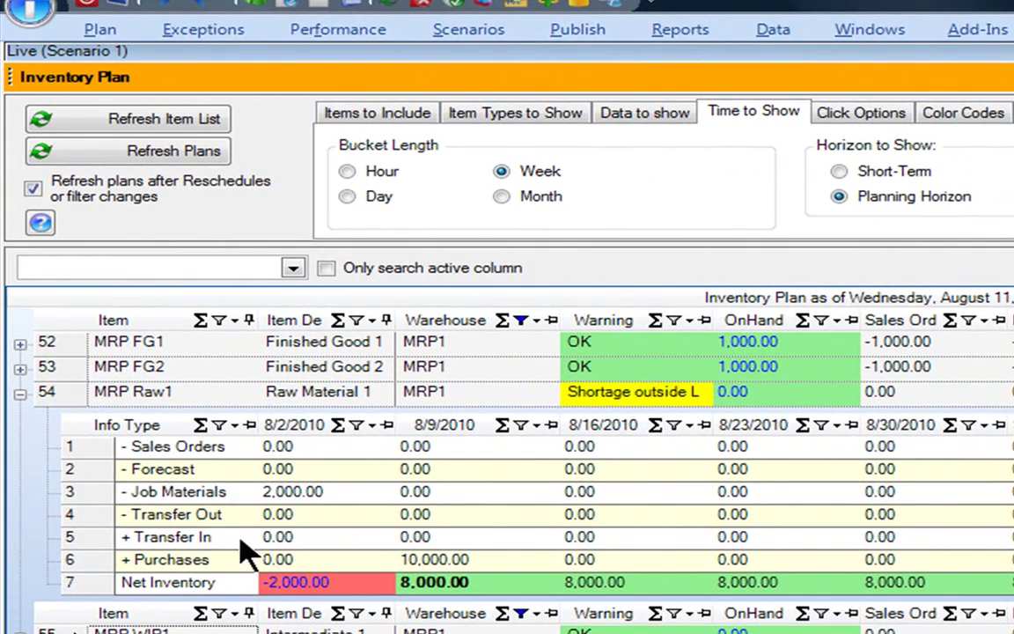
left_click(20, 395)
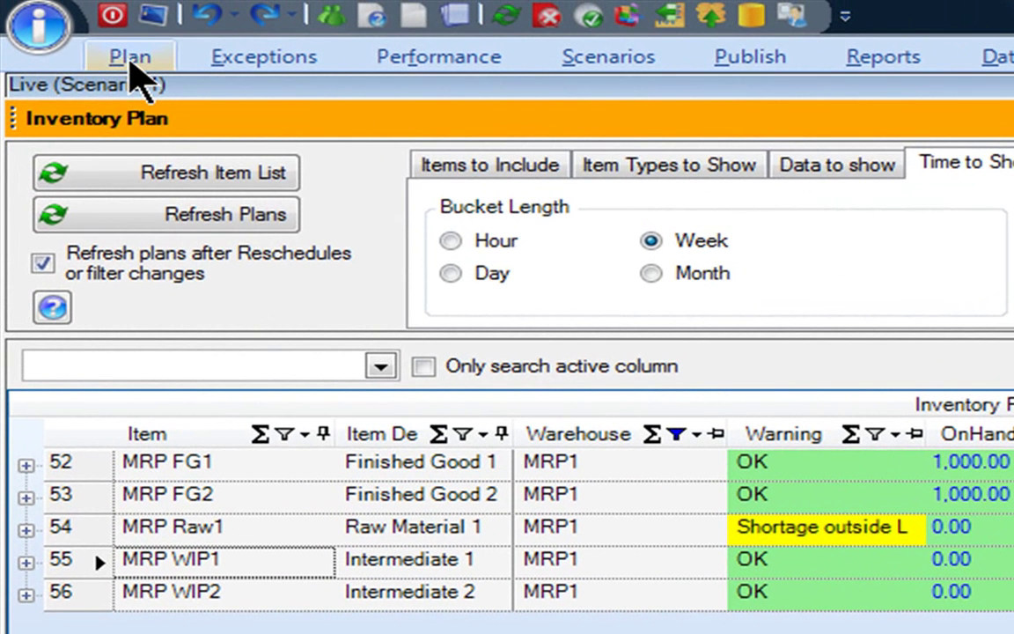
Refresh the planning data from the external systems and optimize the schedule again.
left_click(131, 62)
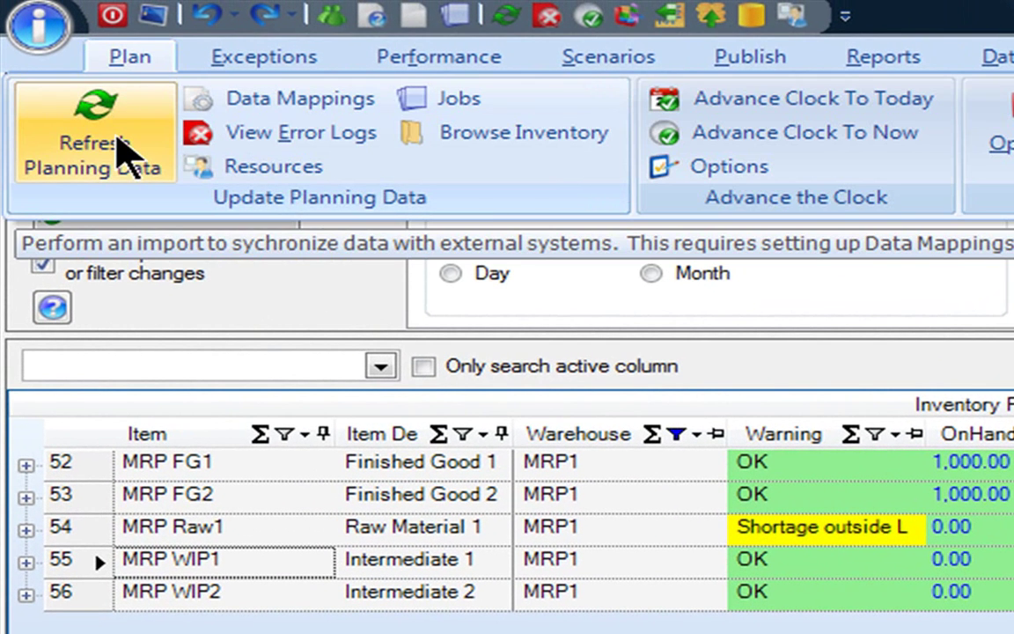
left_click(118, 139)
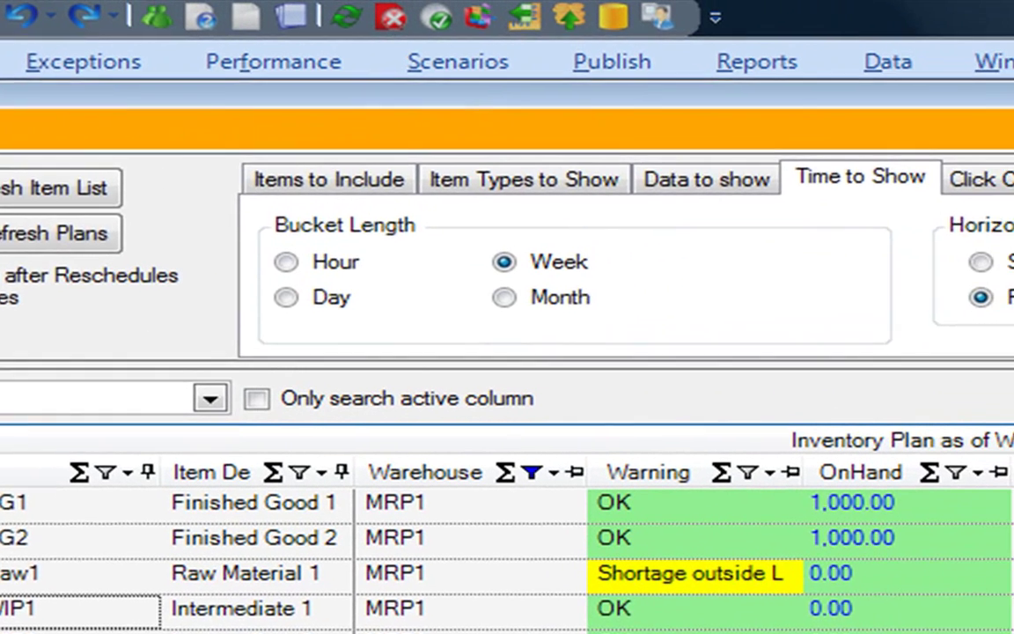
left_click(0, 61)
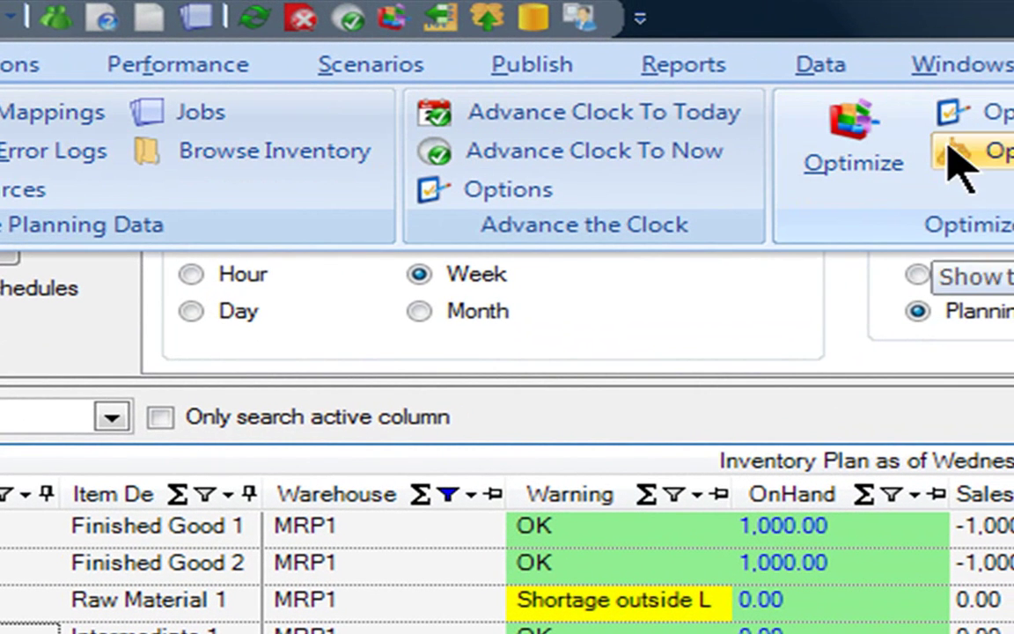
left_click(883, 165)
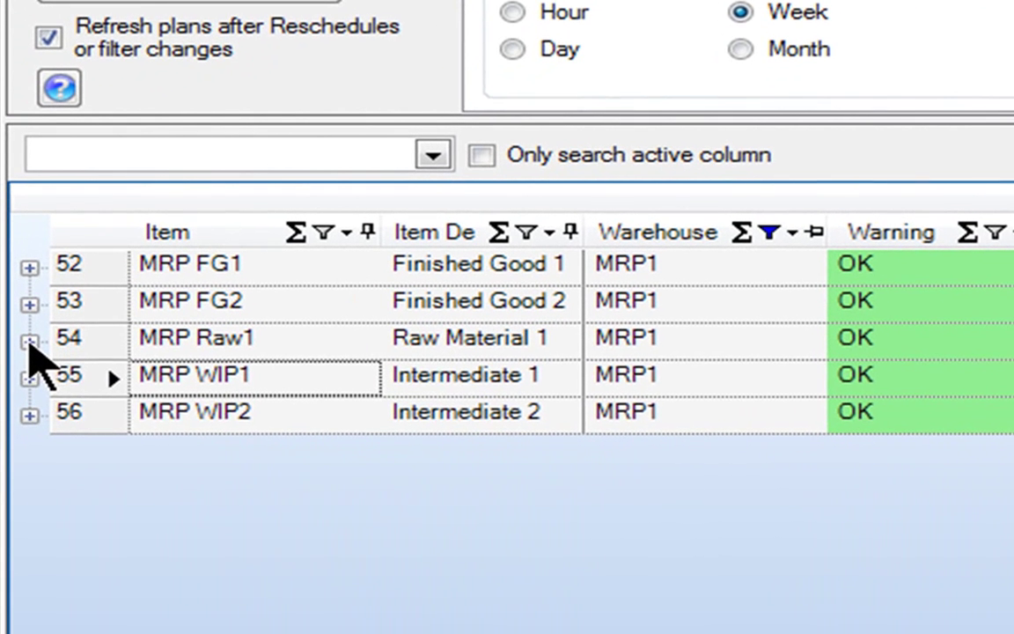
Review the weekly inventory plans of MRP Raw1 and MRP FG1, and check the rescheduled jobs on the Gantt.
left_click(27, 486)
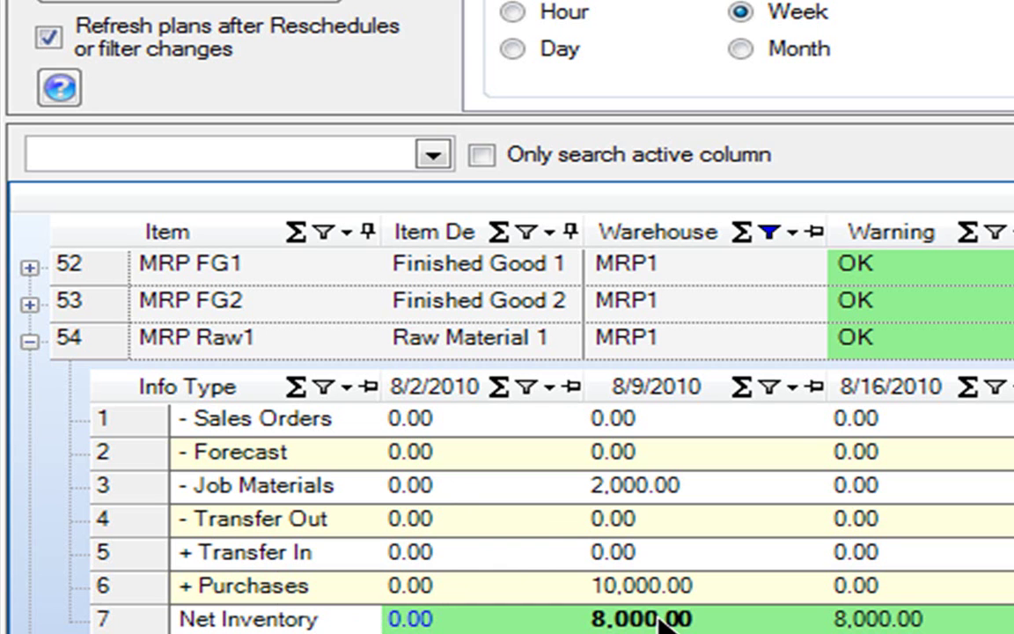
left_click(29, 267)
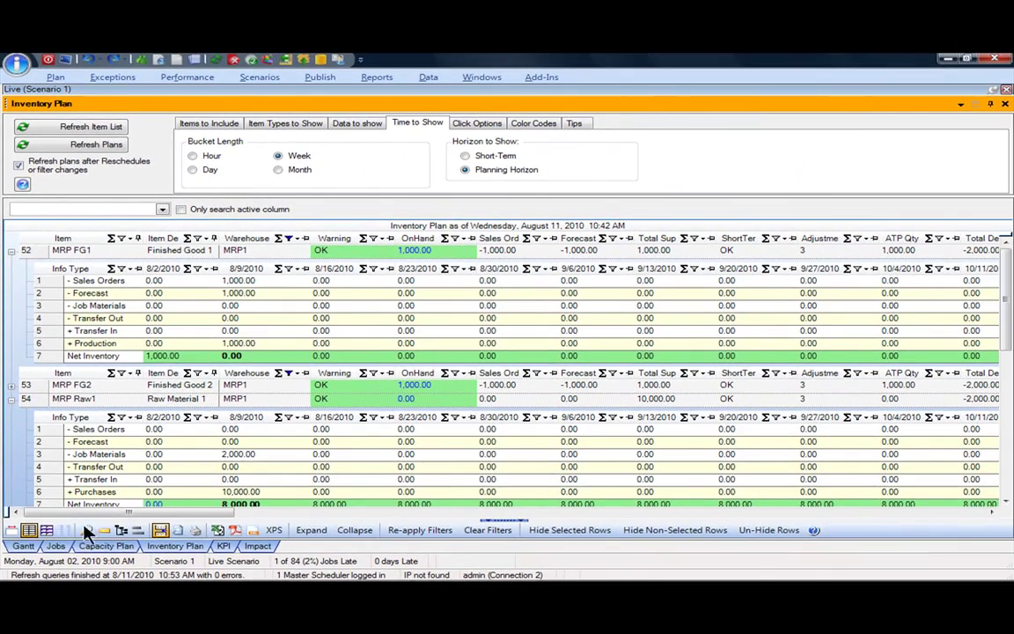
left_click(22, 546)
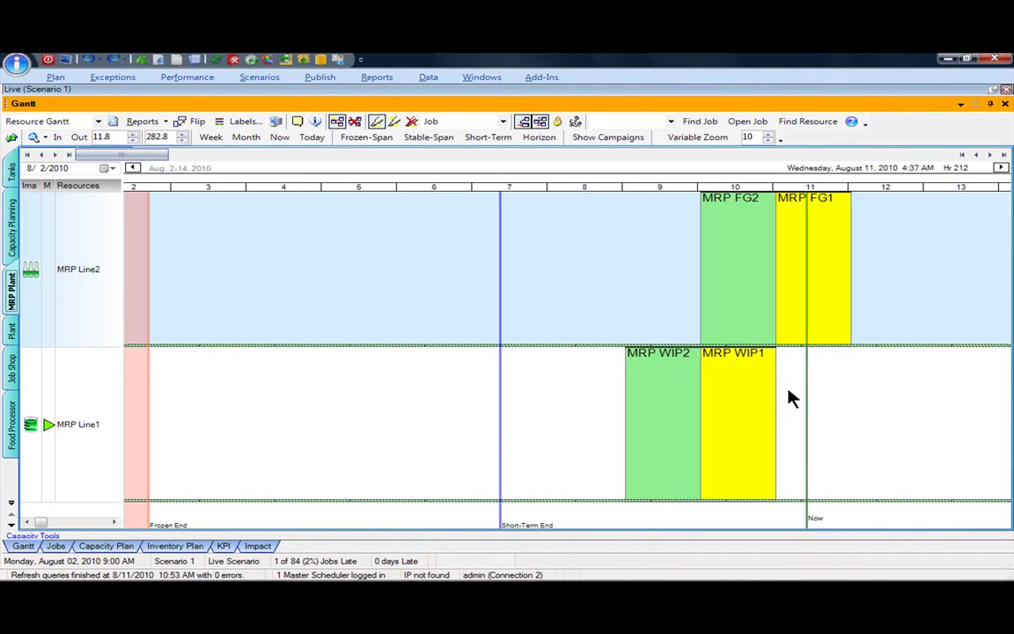